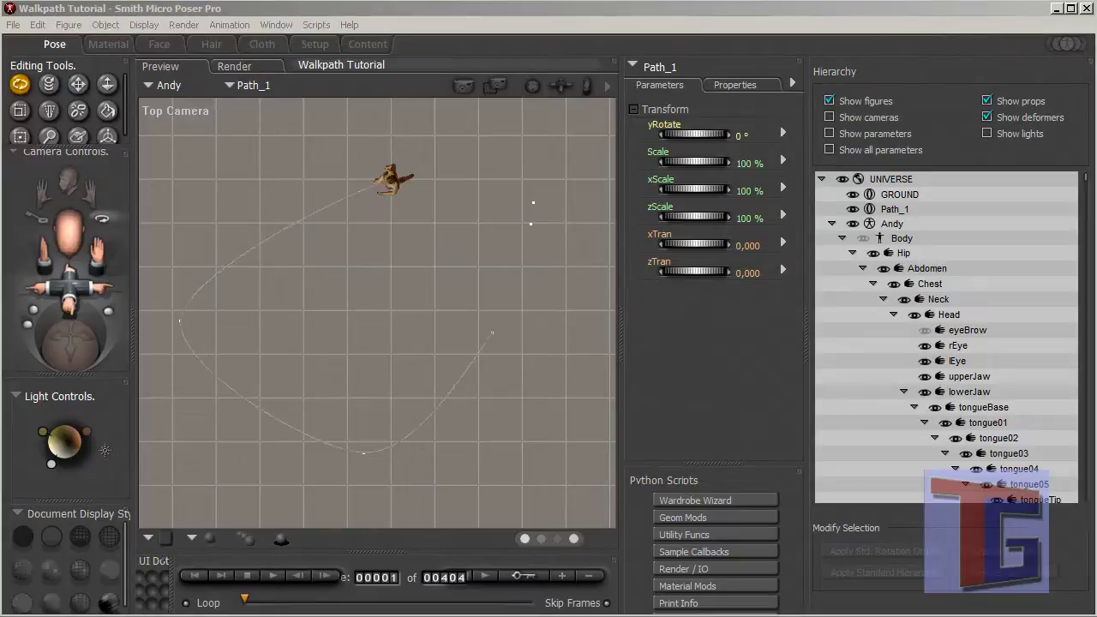
- Play the walk, rewind it to frame 1, and switch the view to the Posing Camera
left_click(273, 575)
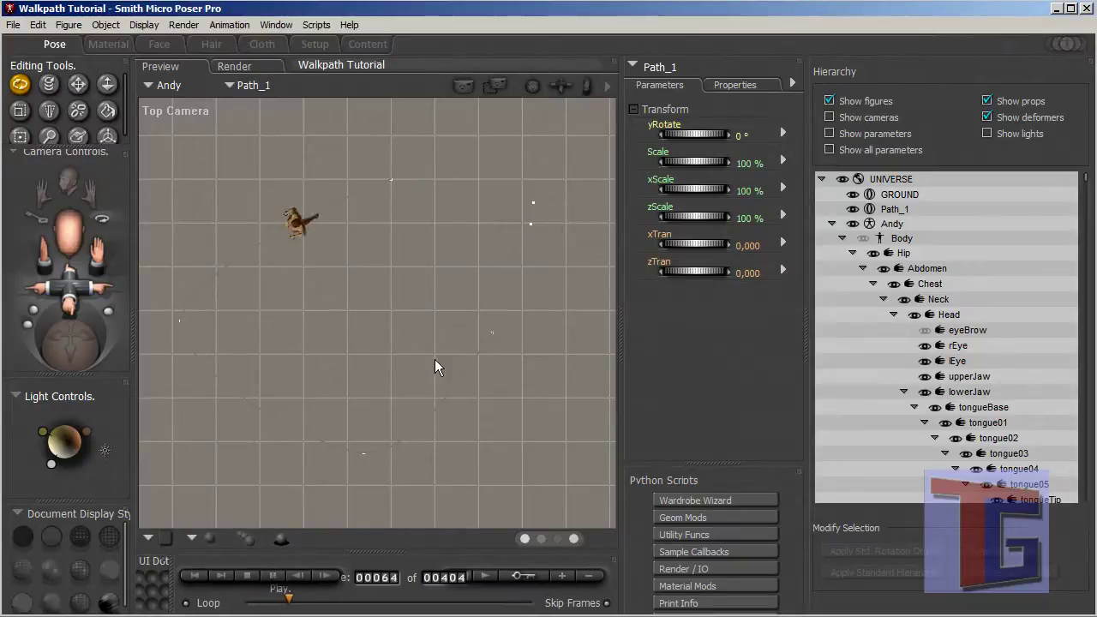
left_click(268, 575)
left_click(196, 575)
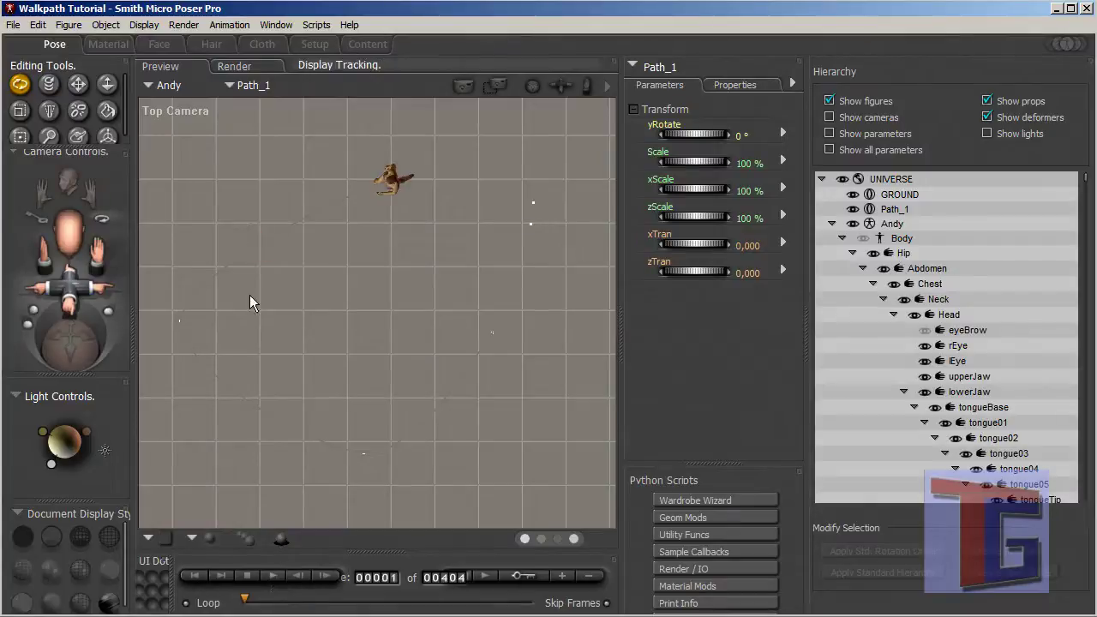
left_click(34, 152)
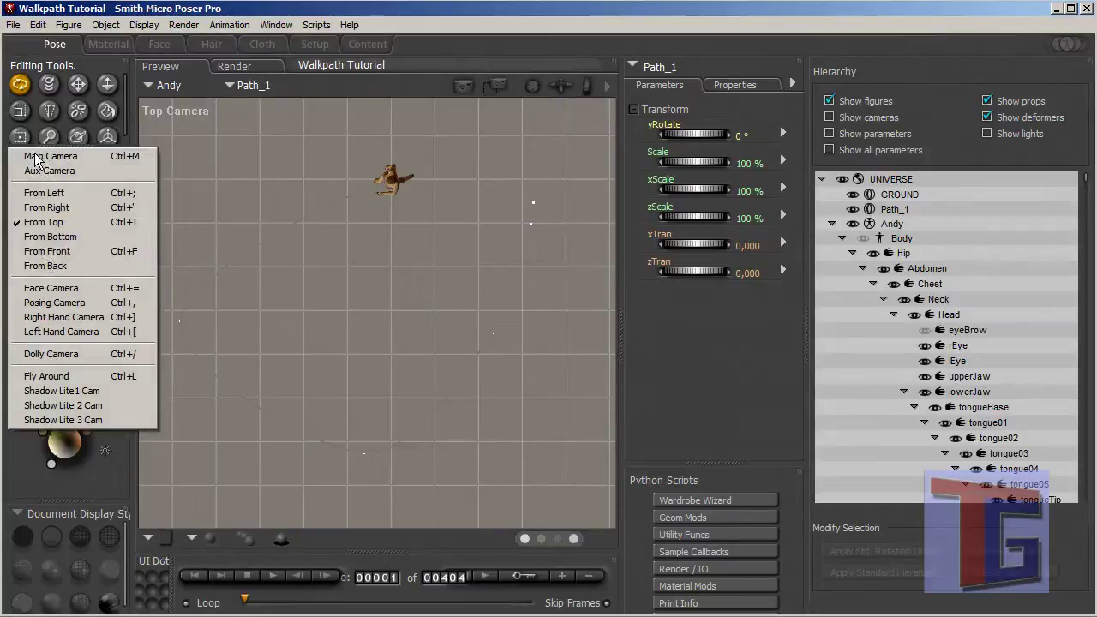
left_click(54, 302)
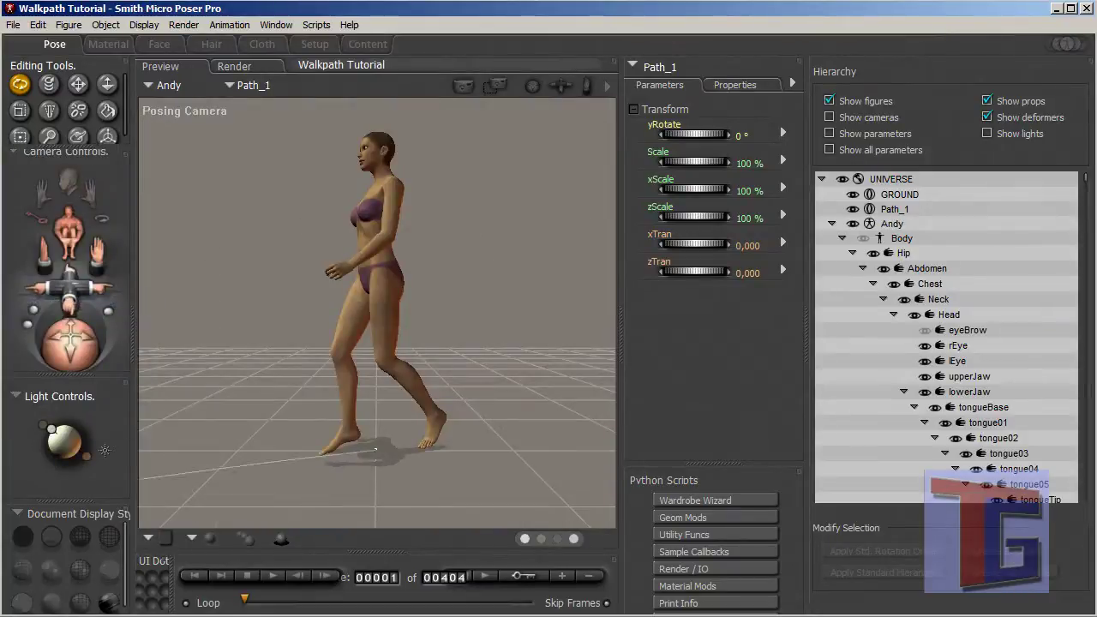
- Scrub to about frame 97, orbit around Andy, replay the walk, then rewind to frame 1
left_click_drag(244, 602, 539, 602)
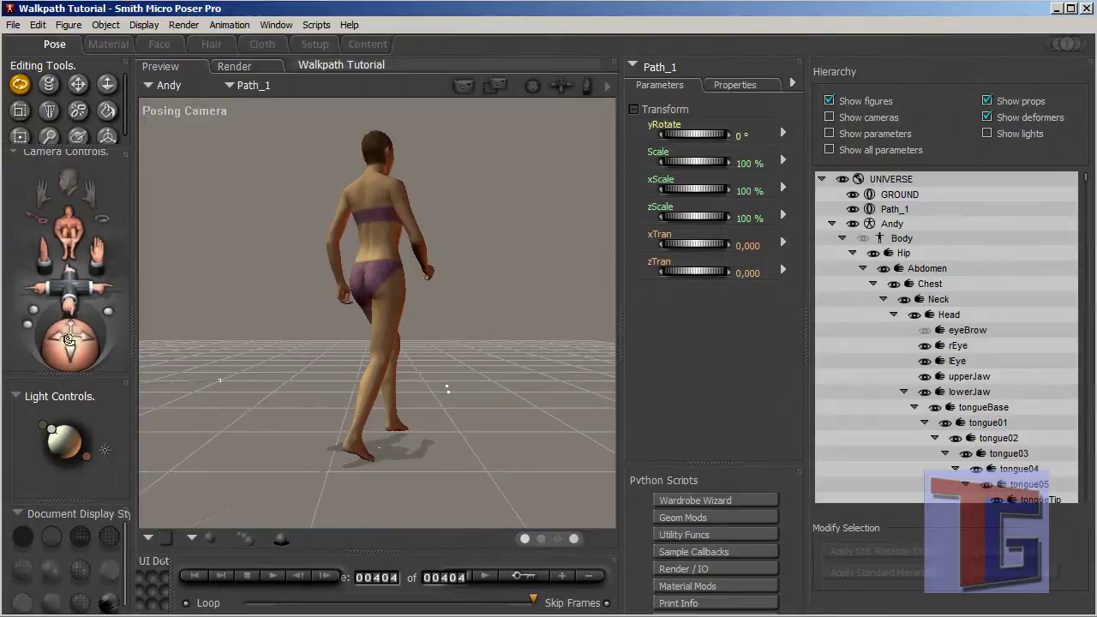
left_click_drag(67, 344, 69, 342)
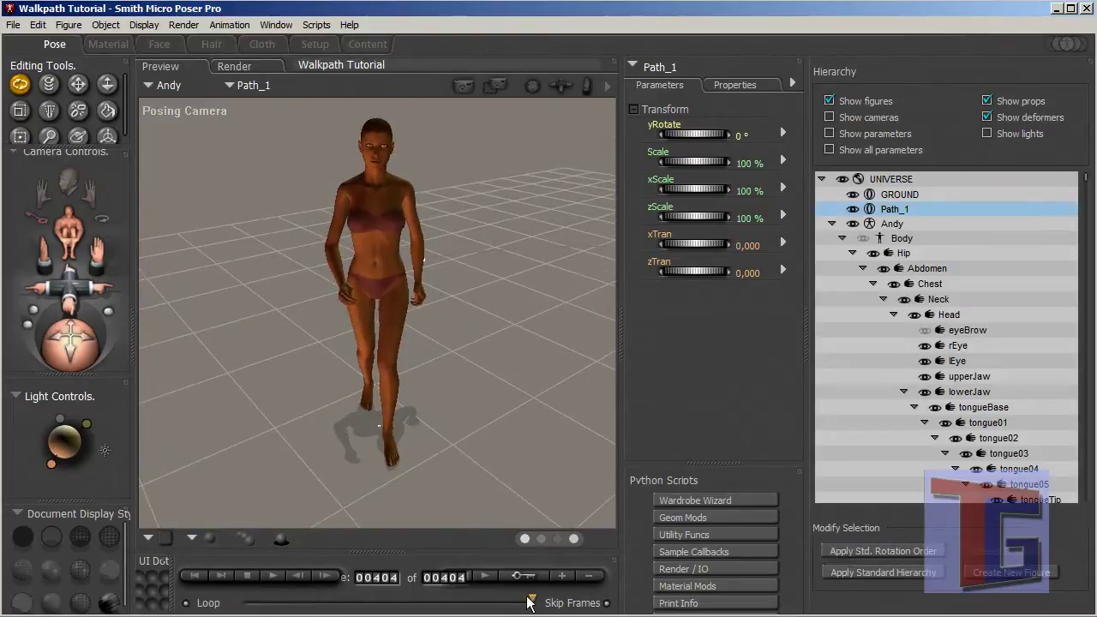
left_click_drag(528, 602, 225, 603)
left_click(272, 584)
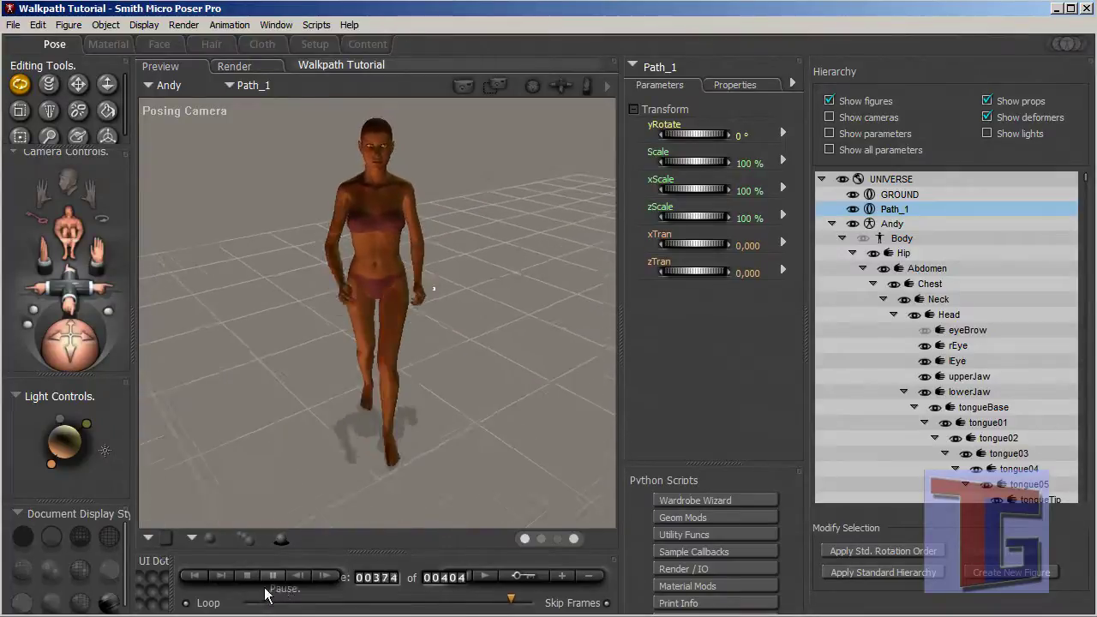
left_click(196, 576)
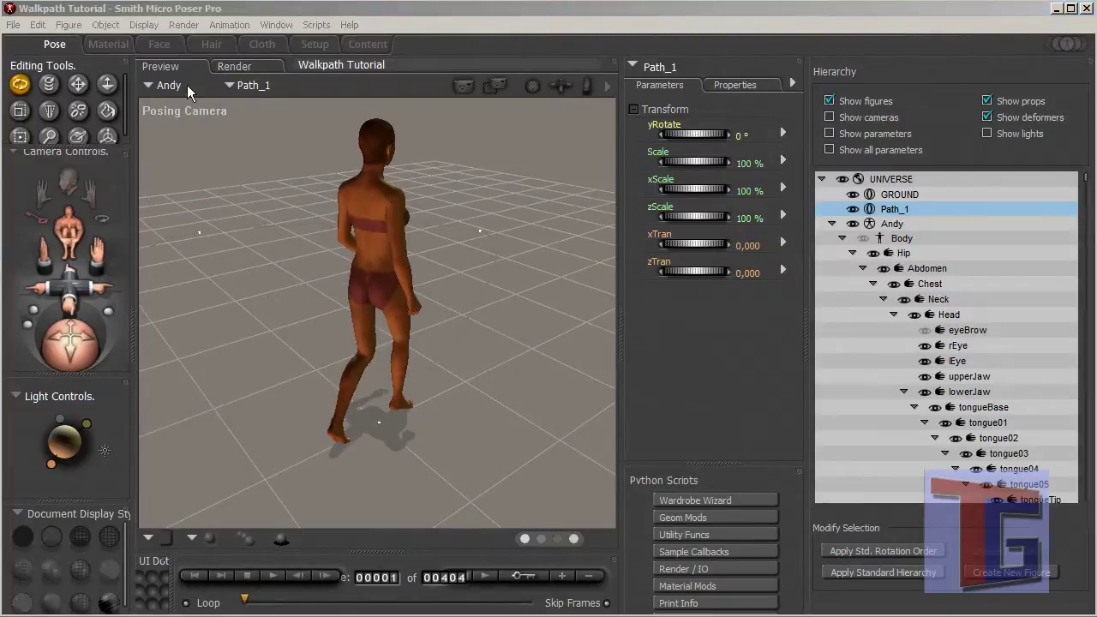
- Open Render Settings from the Render menu and show the Sketch renderer options
left_click(298, 9)
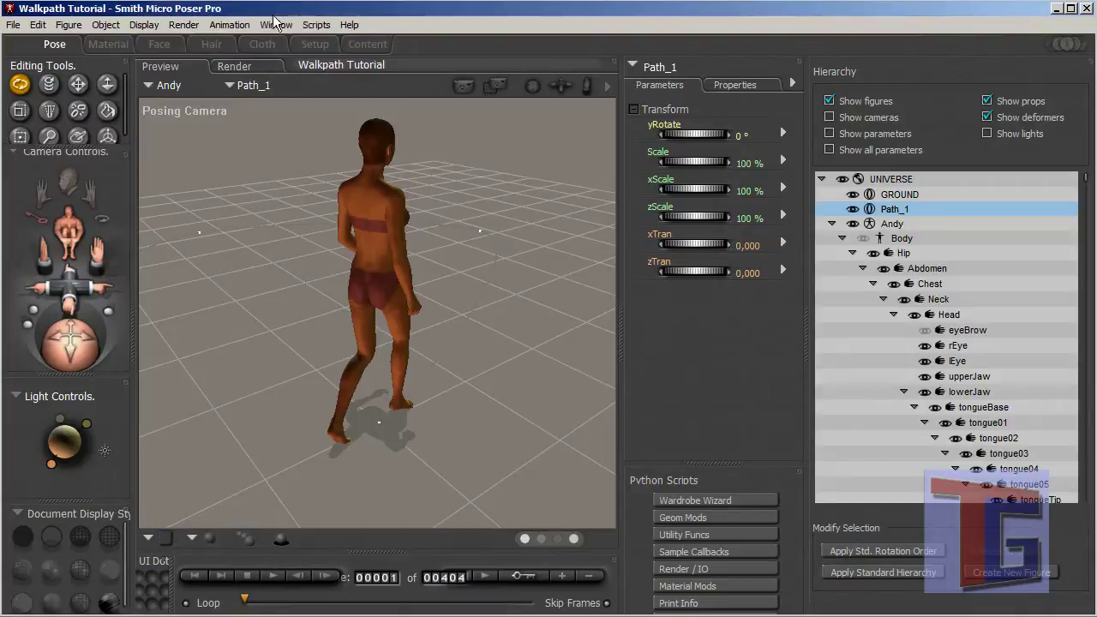
left_click(185, 26)
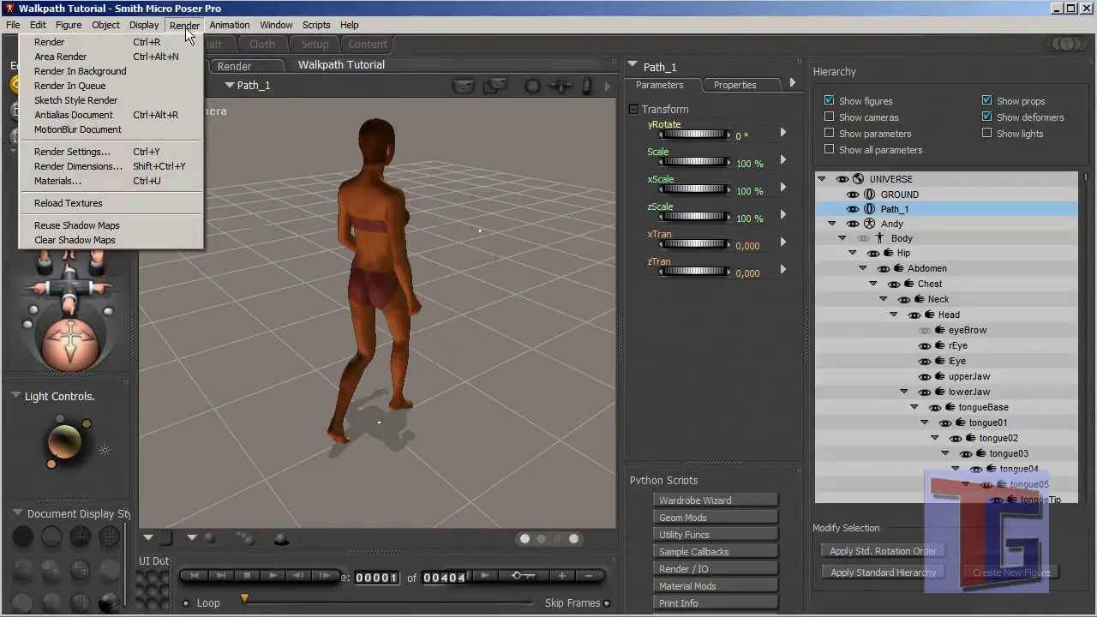
left_click(92, 151)
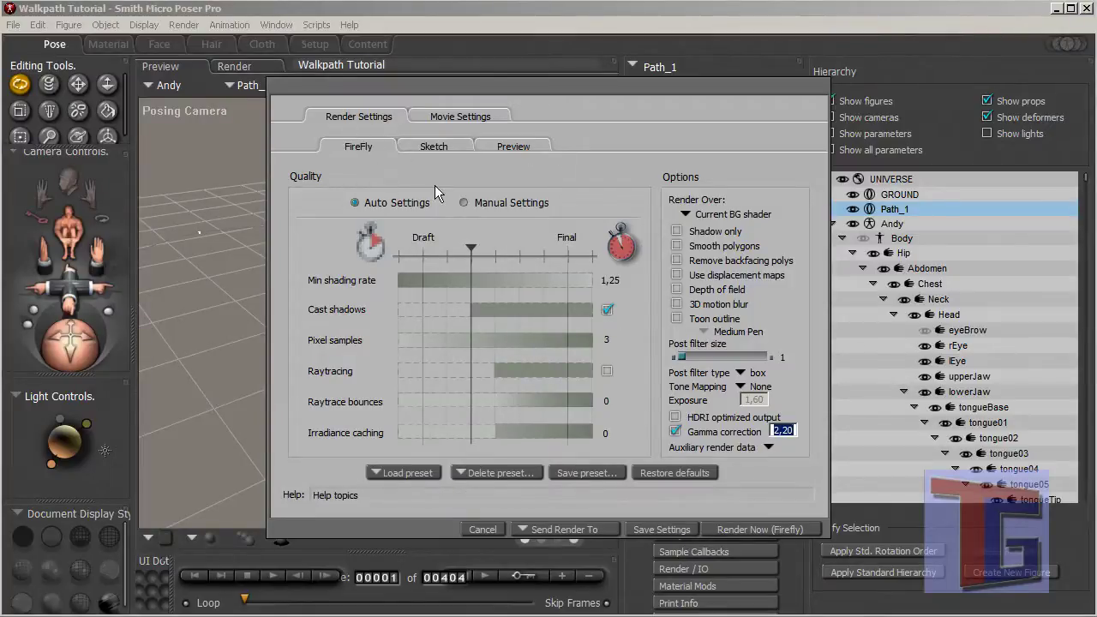
left_click(434, 148)
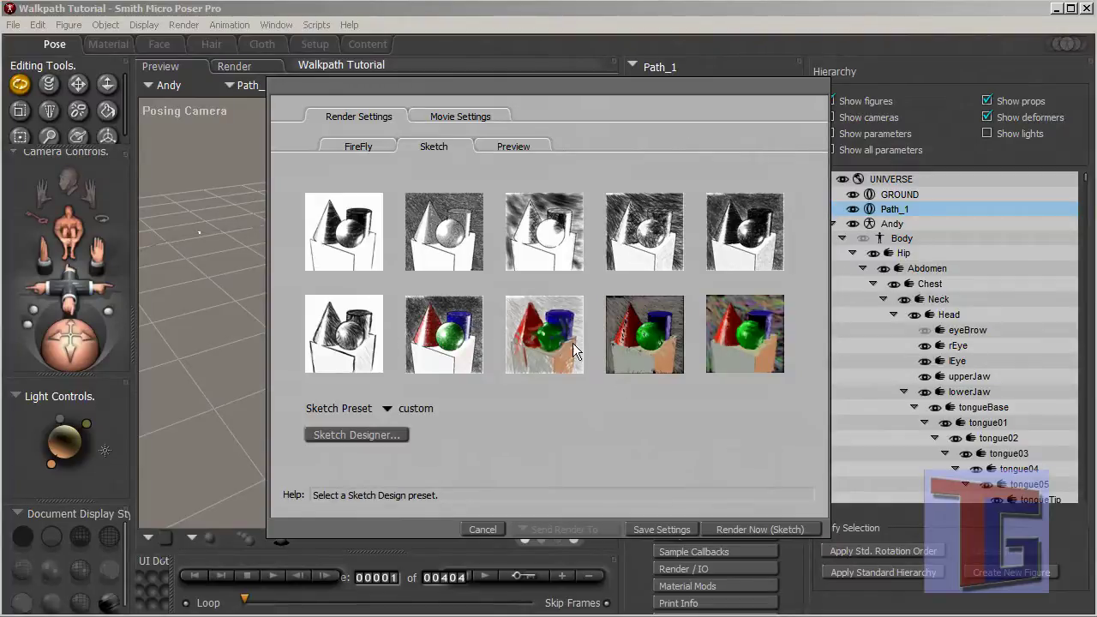
- In Sketch Designer, raise the stroke Max Width to 0,73, leaving Min Width at 0,00
left_click(340, 440)
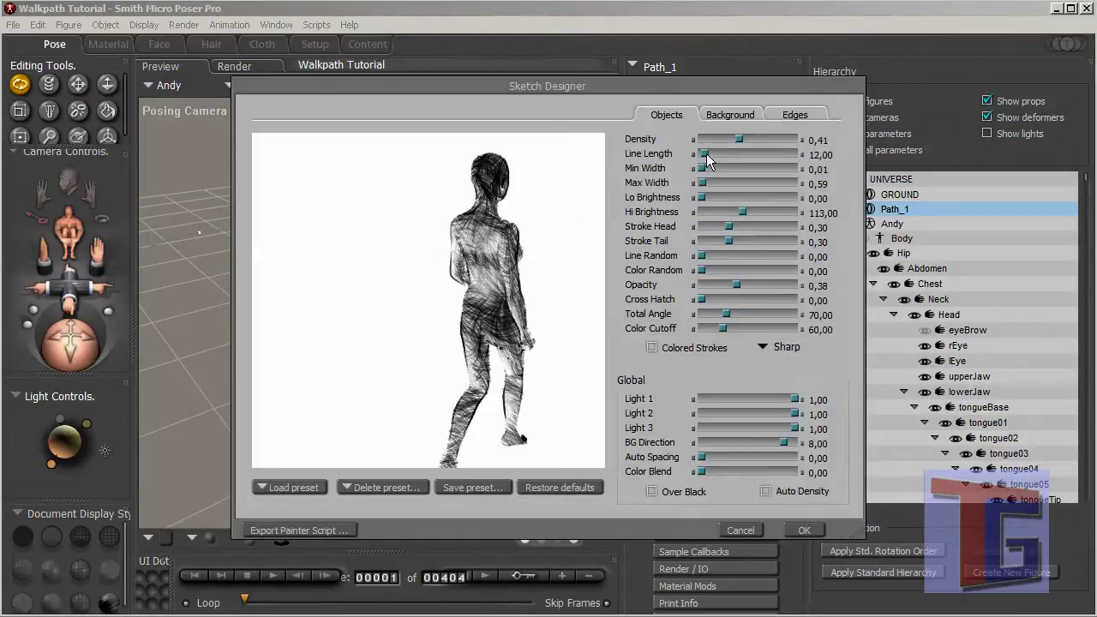
mouse_move(707, 182)
left_mouse_down()
mouse_move(722, 181)
mouse_move(703, 181)
left_mouse_up()
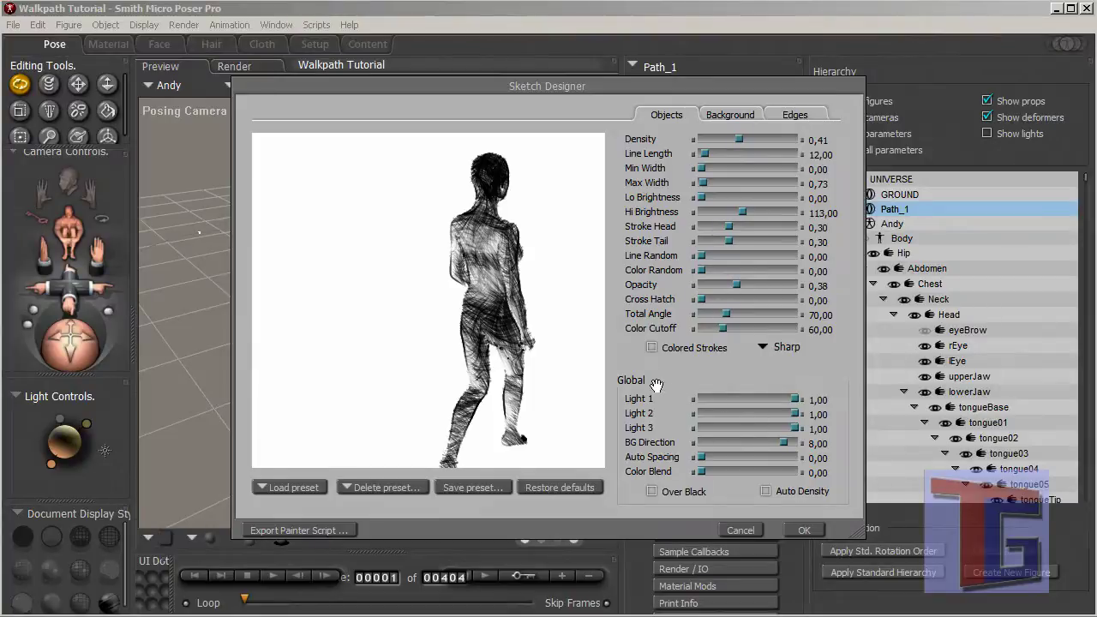
- Accept the Sketch Designer changes and switch the movie Format from AVI to Flash
left_click(804, 530)
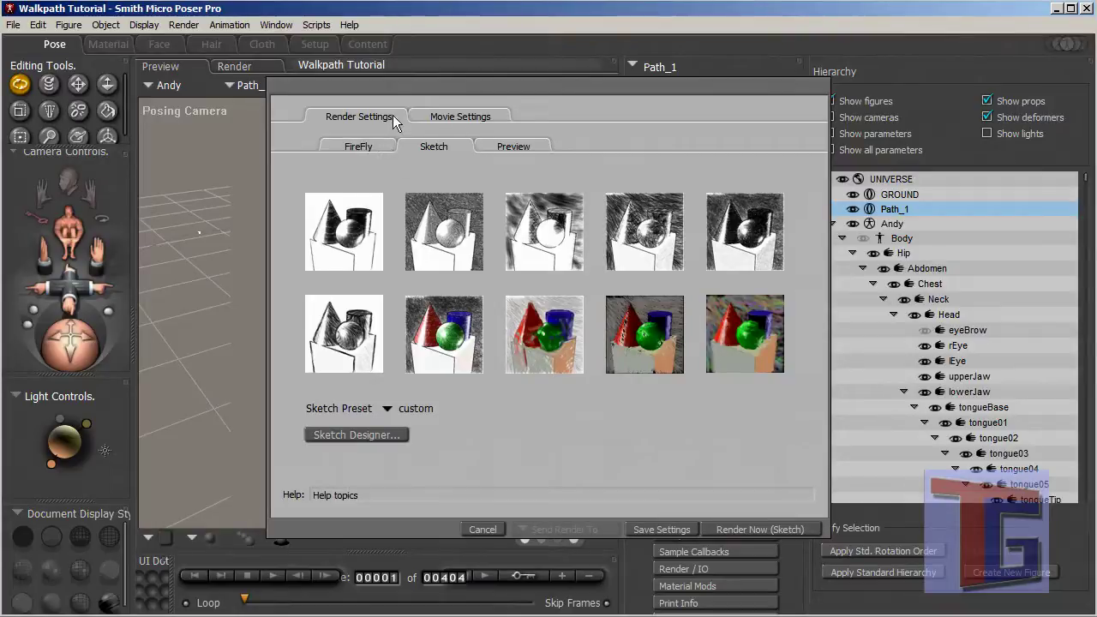
left_click(460, 119)
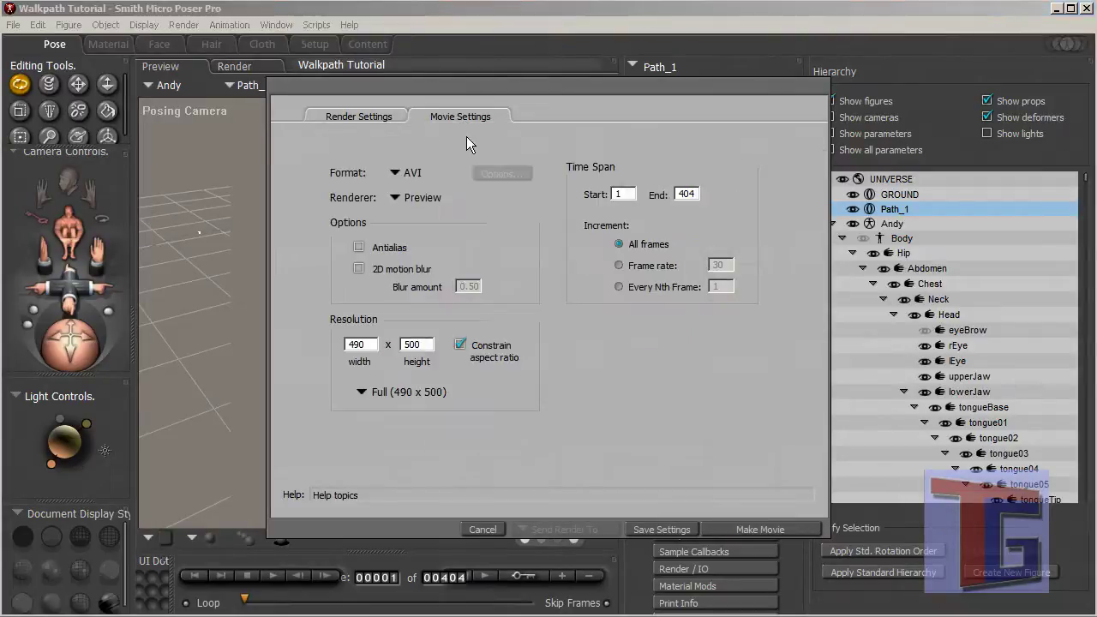
left_click(390, 172)
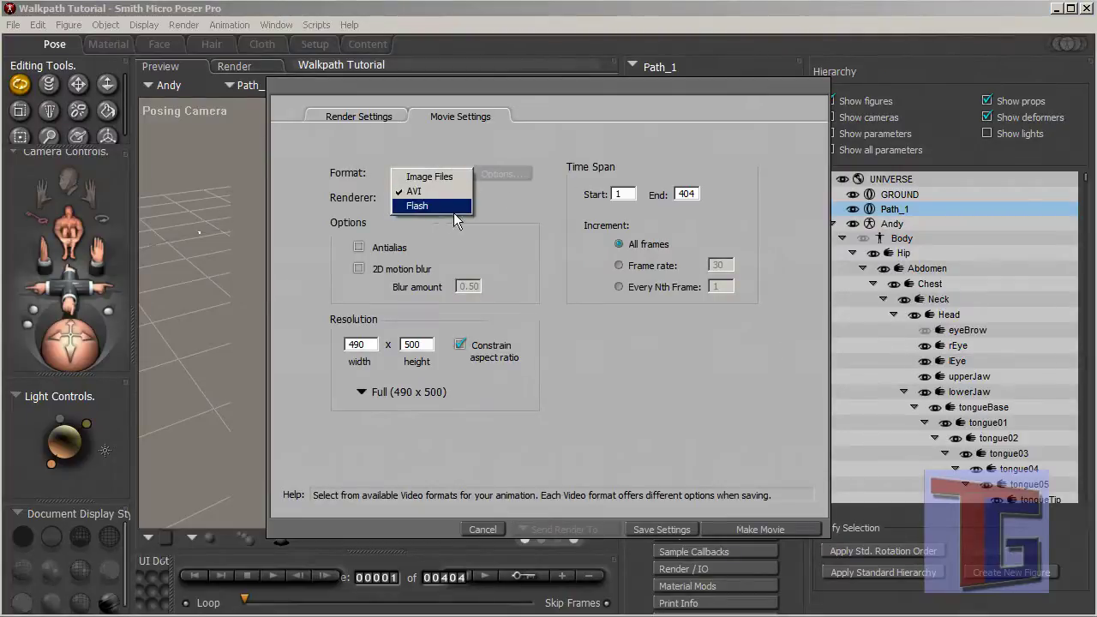
left_click(416, 205)
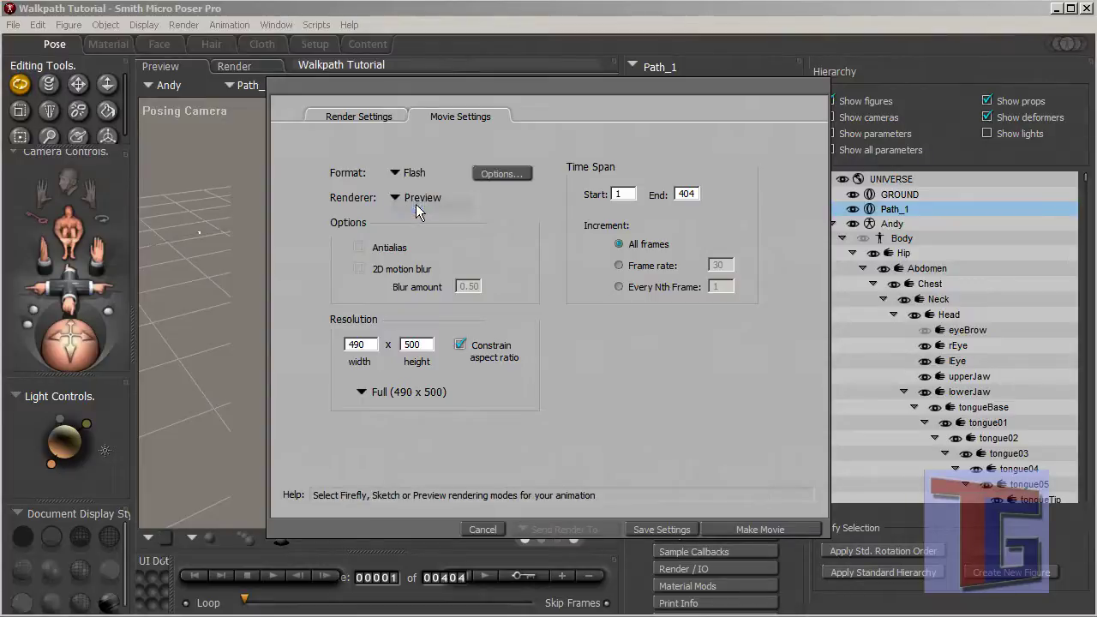
- Set Flash export to quantize 4 colours from specified frame 1, keeping outer lines
left_click(504, 174)
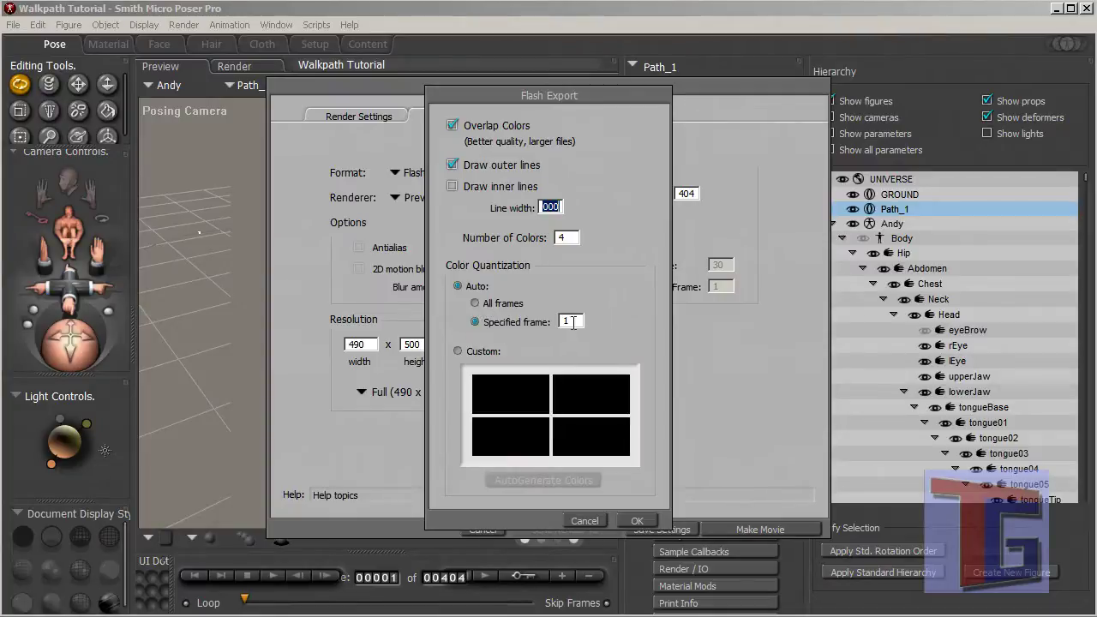
left_click(475, 304)
left_click(475, 321)
left_click(579, 321)
- Unlock the aspect ratio and set the Flash movie resolution to 1280 x 720
left_click(638, 520)
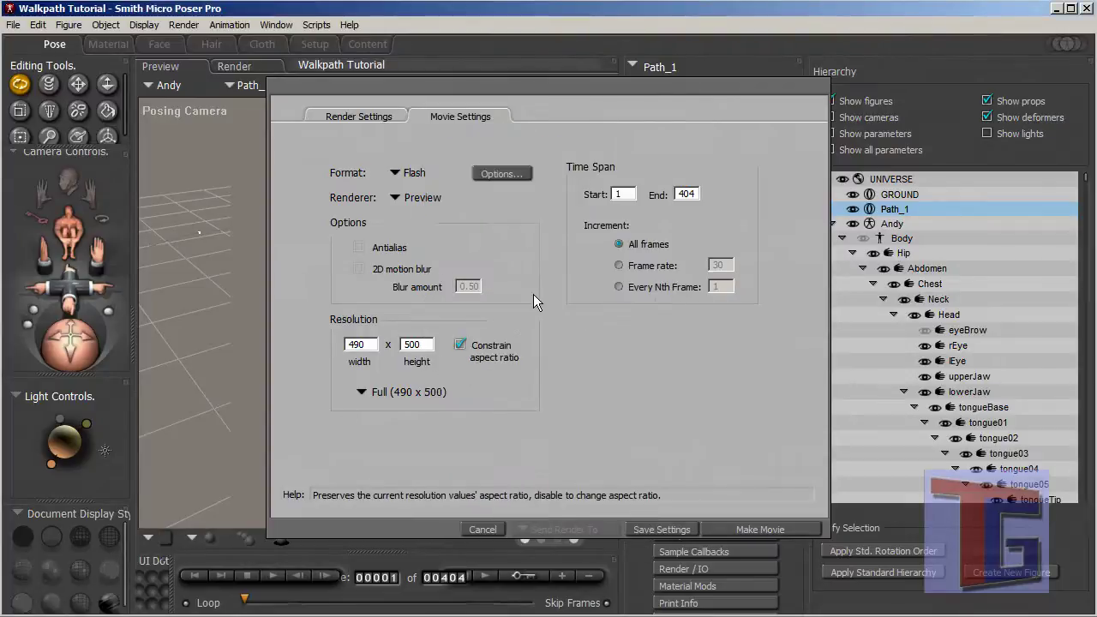
left_click(460, 344)
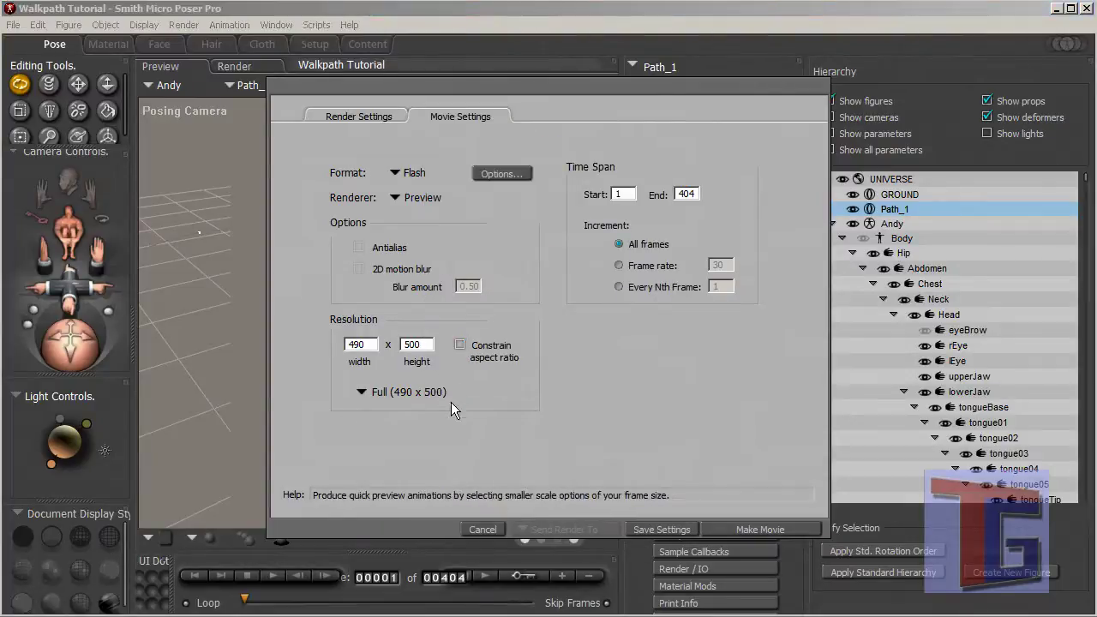
left_click_drag(374, 344, 342, 341)
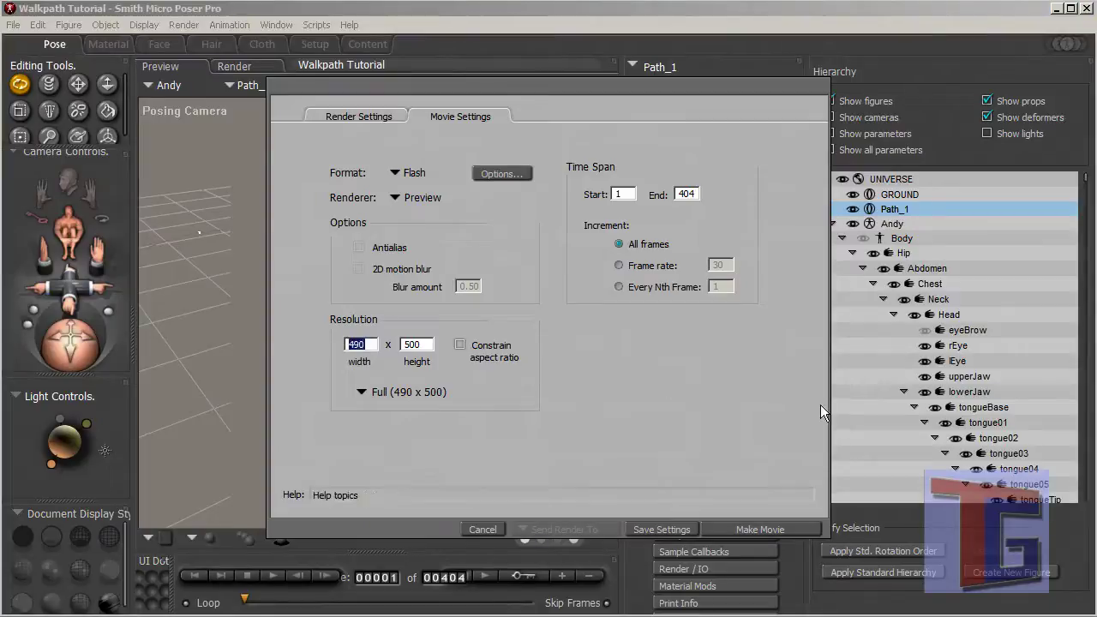
type("120")
key("BackSpace")
type("80")
key("Tab")
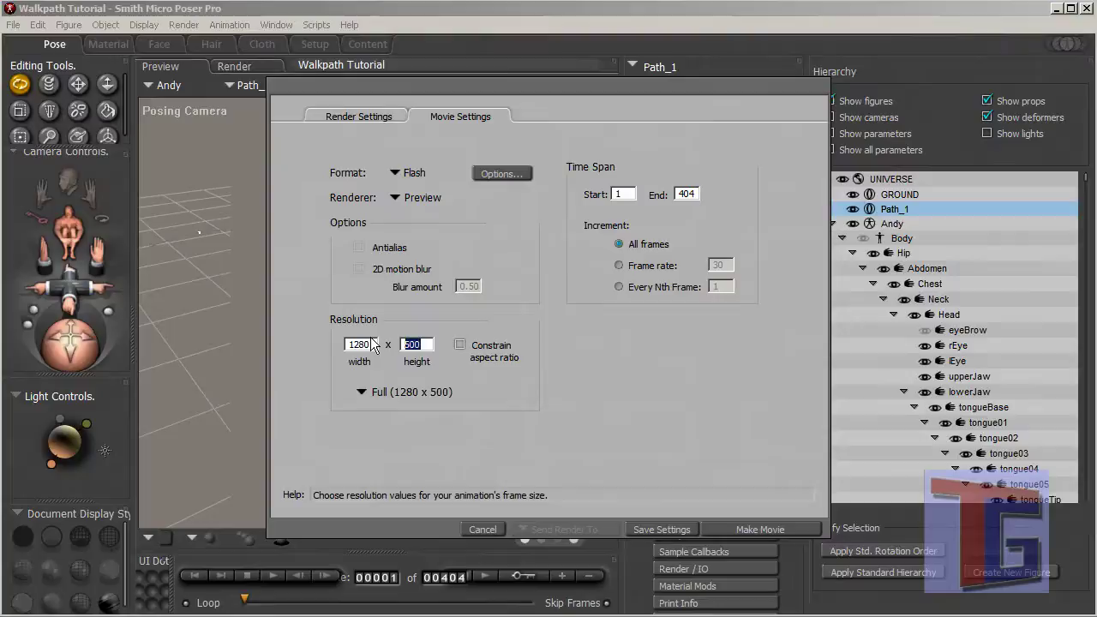
type("720")
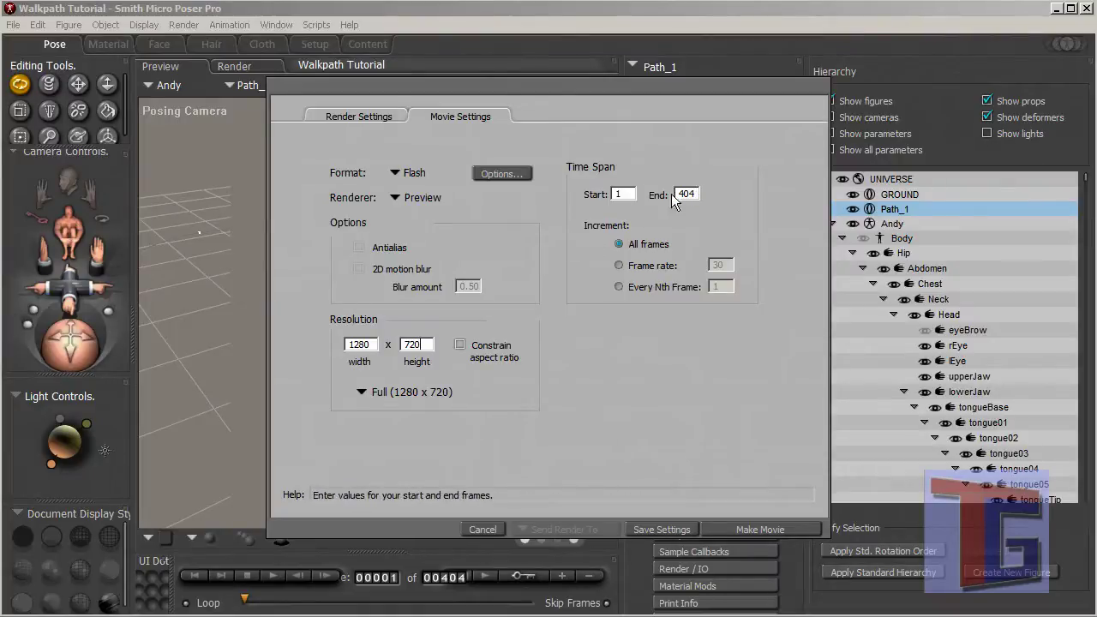
left_click_drag(555, 87, 614, 115)
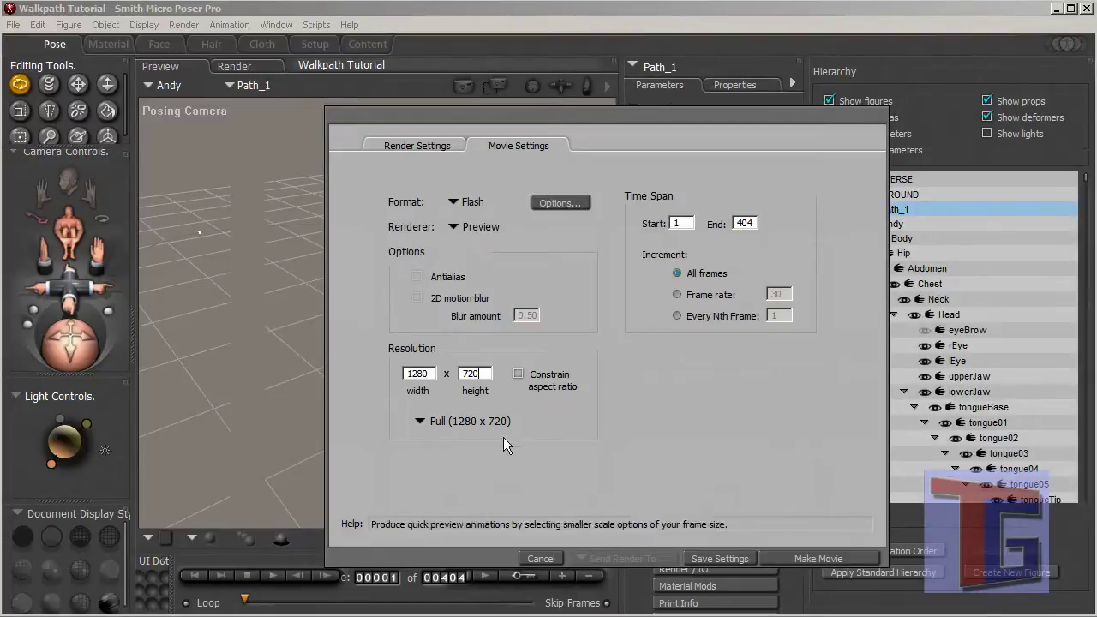
- Save the movie settings and pull the posing camera back so Andy appears smaller
left_click(715, 559)
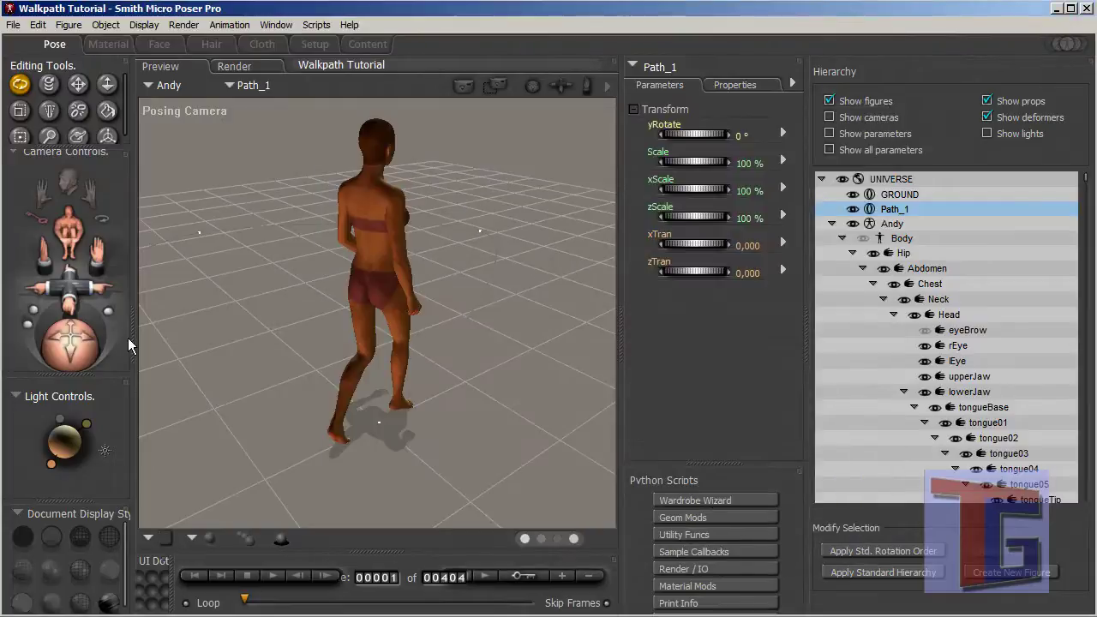
left_click_drag(68, 283, 68, 310)
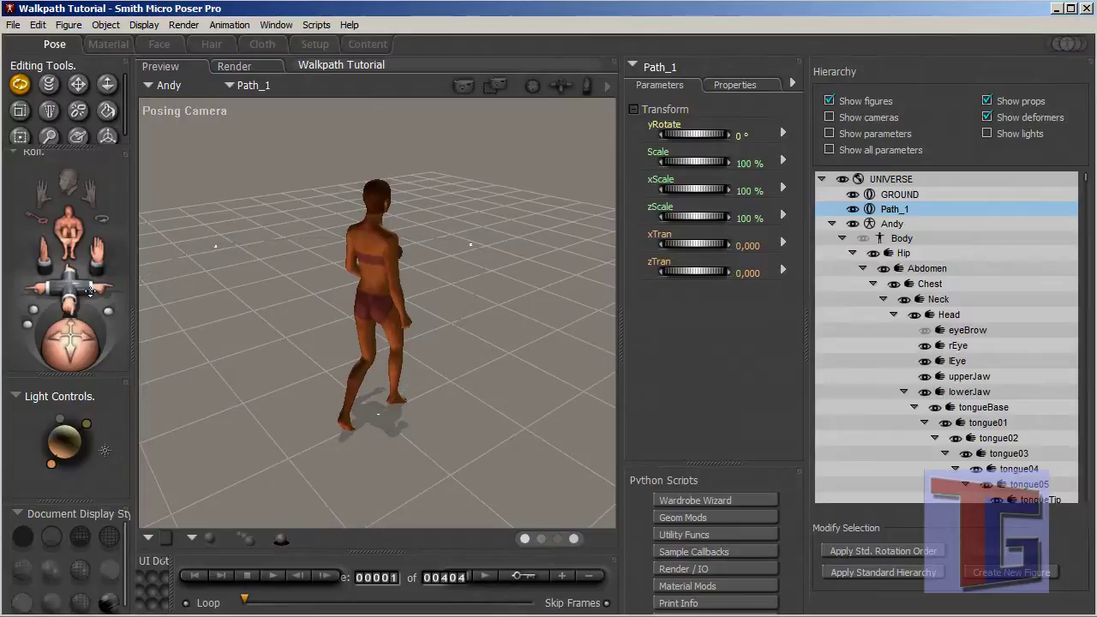
left_click_drag(69, 310, 69, 310)
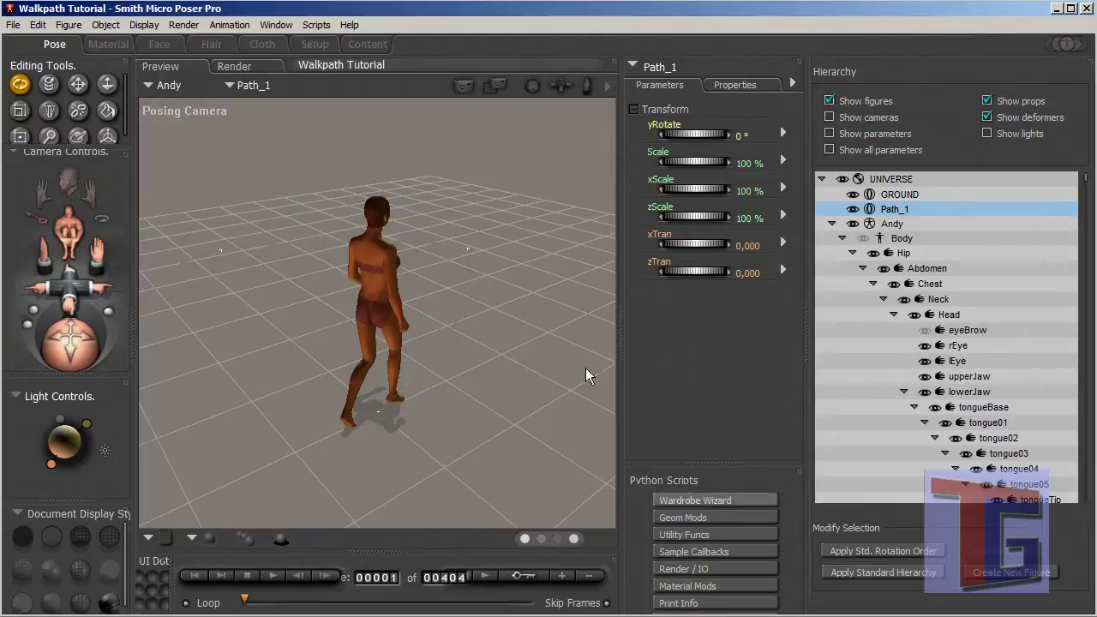
left_click(178, 25)
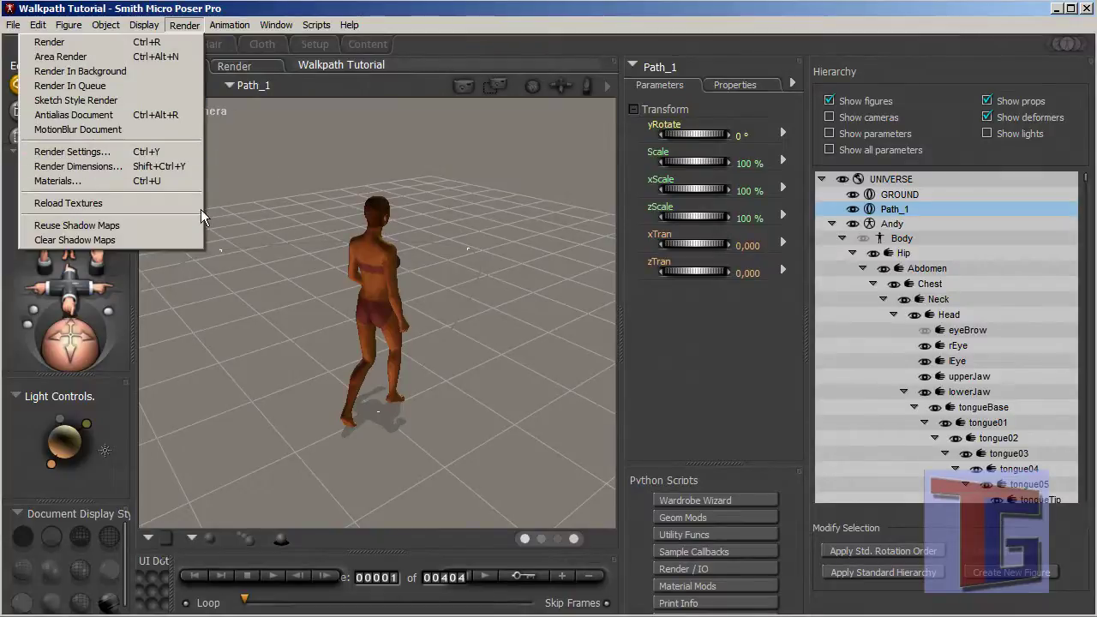
- In Render Settings' Movie Settings, change the Renderer from Preview to Sketch
left_click(94, 152)
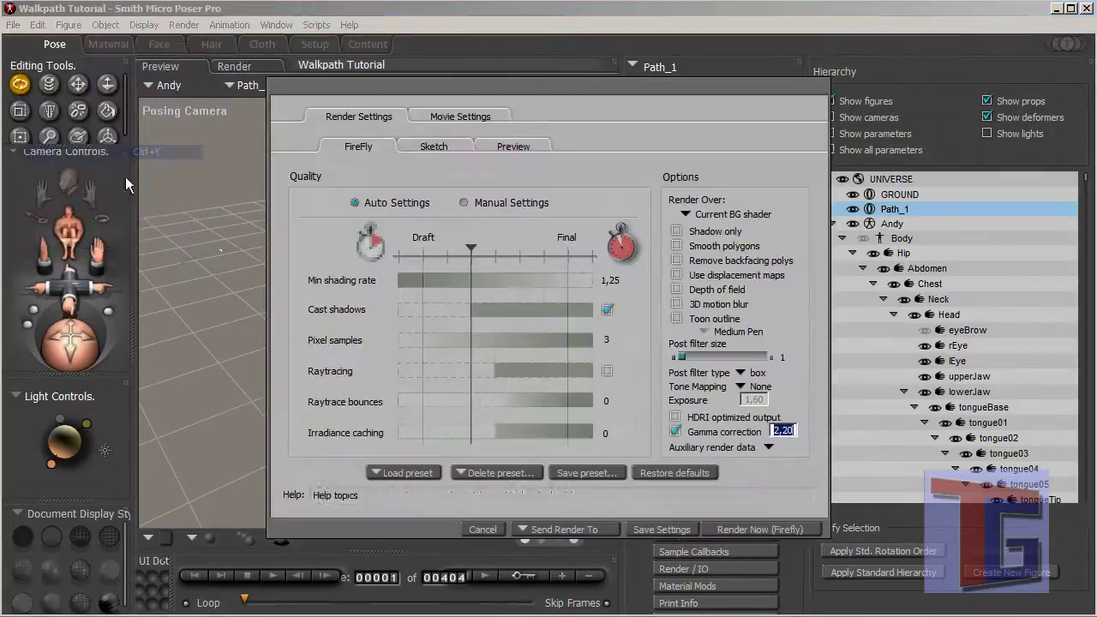
left_click(433, 147)
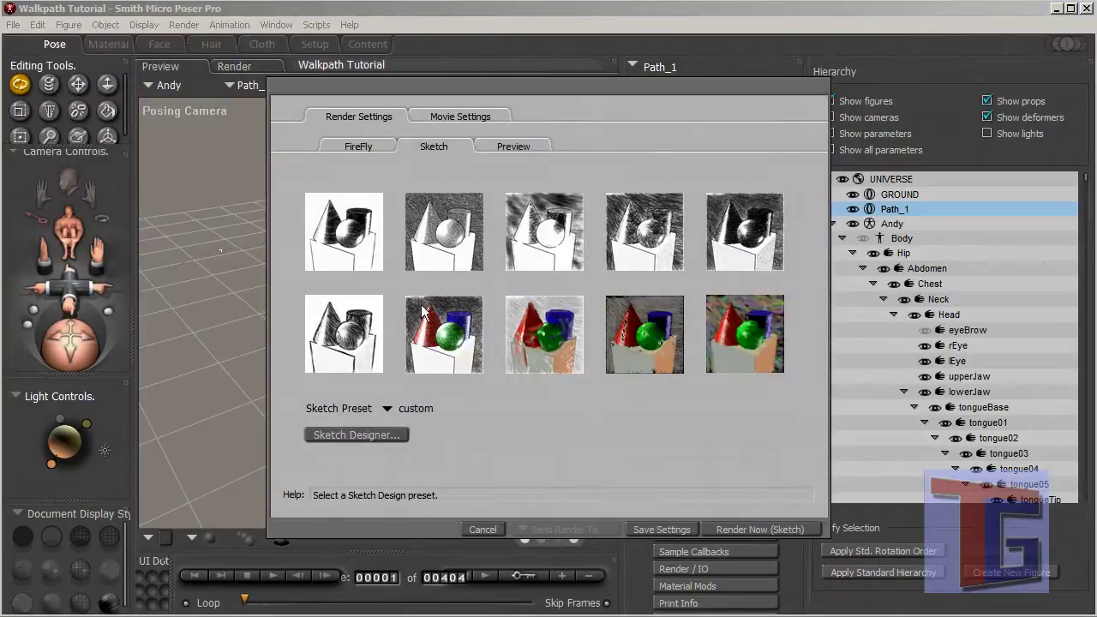
left_click(447, 116)
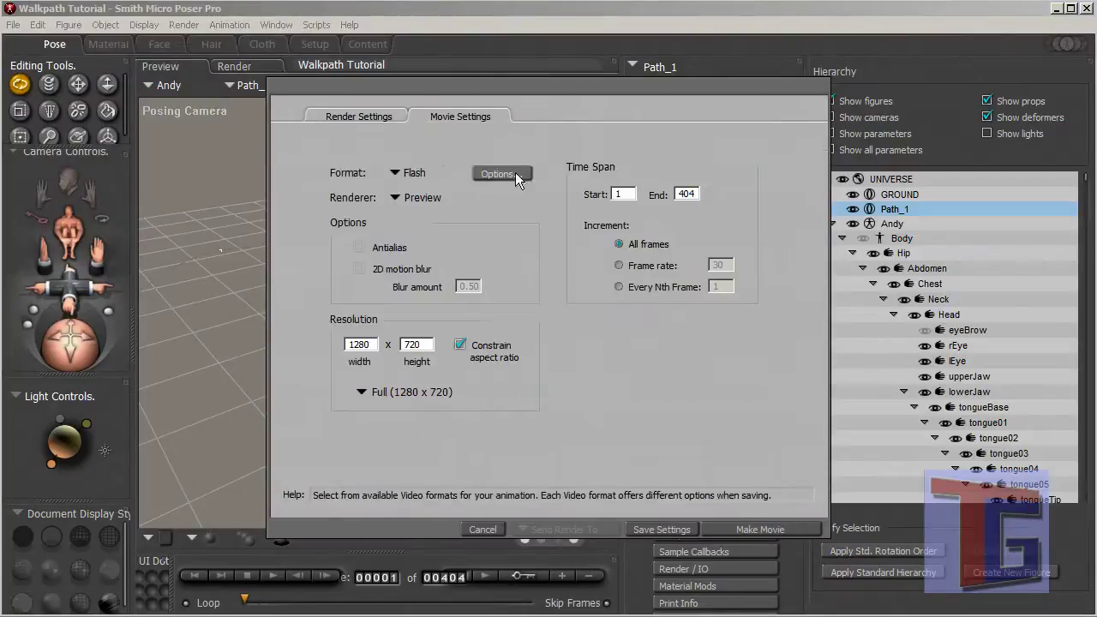
left_click(424, 198)
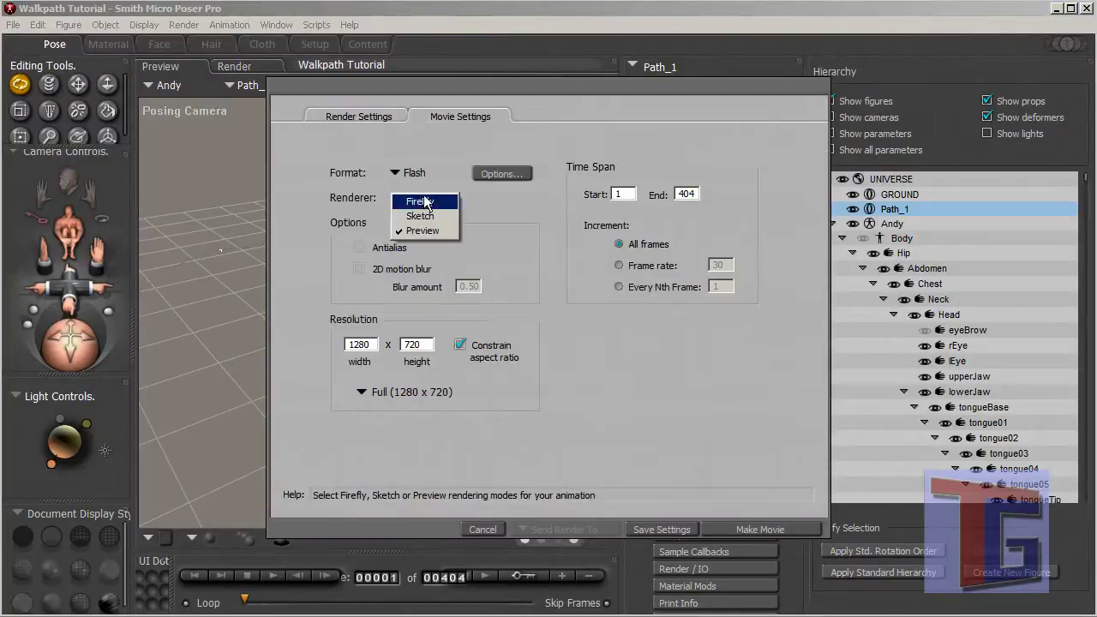
left_click(458, 115)
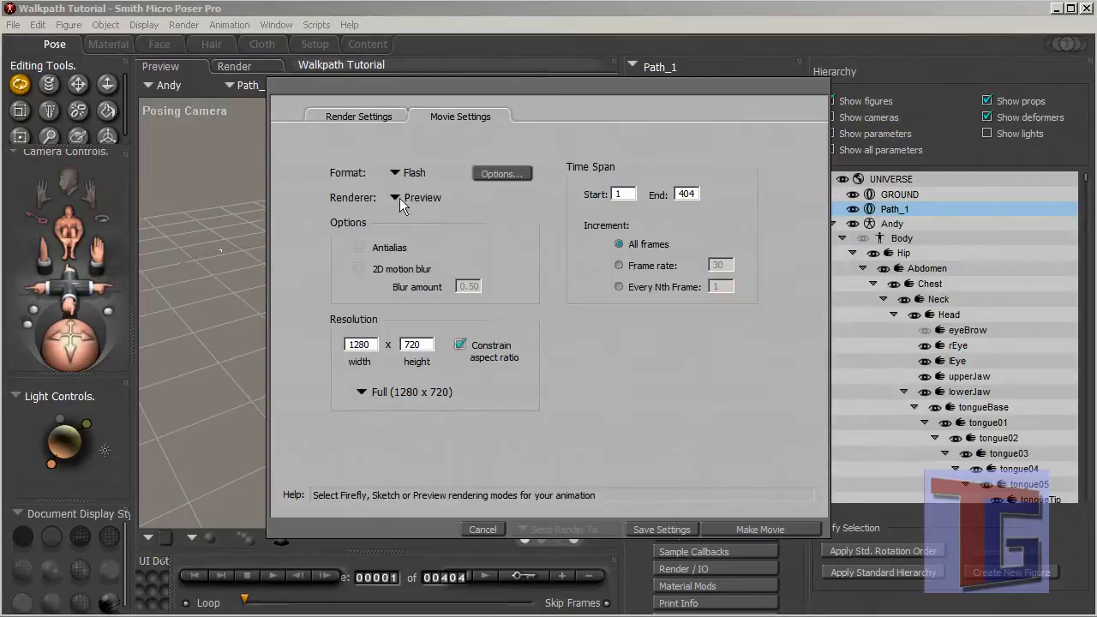
left_click(362, 115)
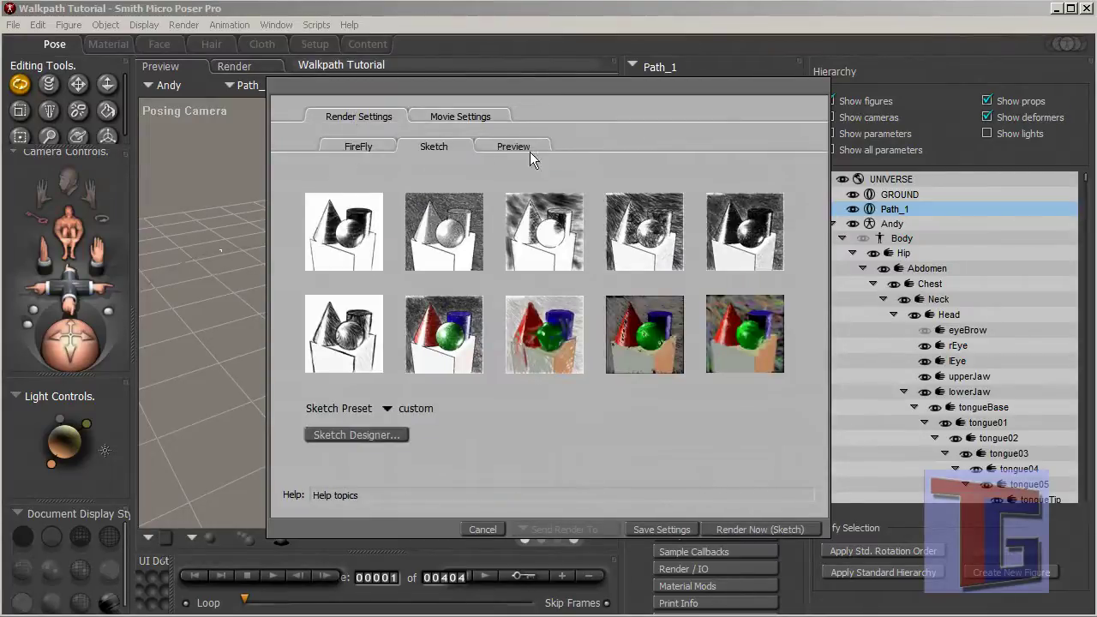
left_click(454, 117)
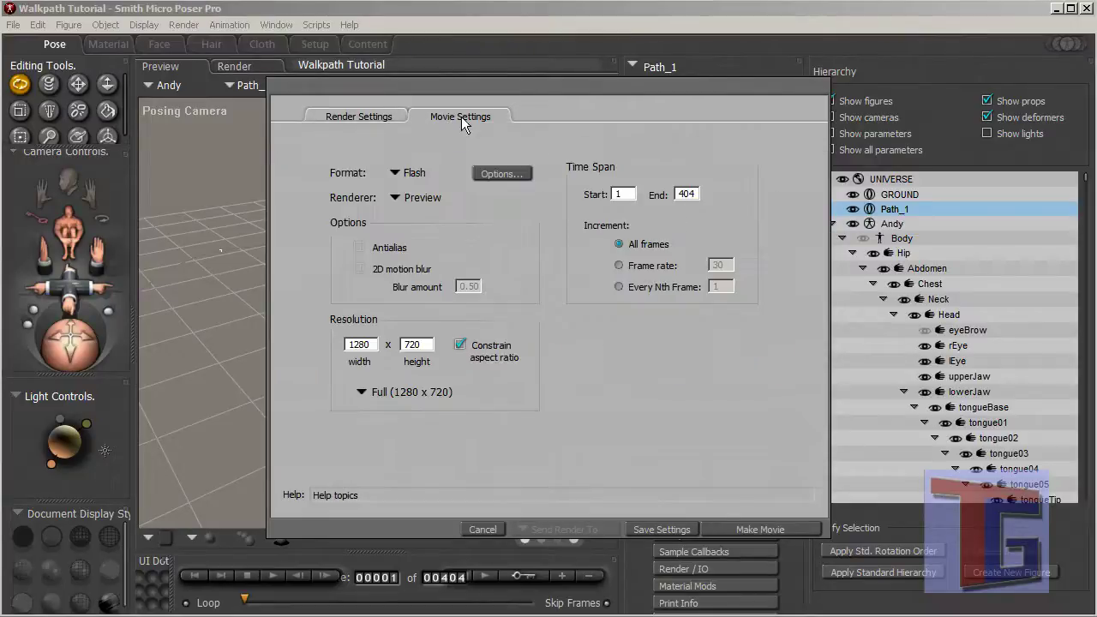
left_click(421, 207)
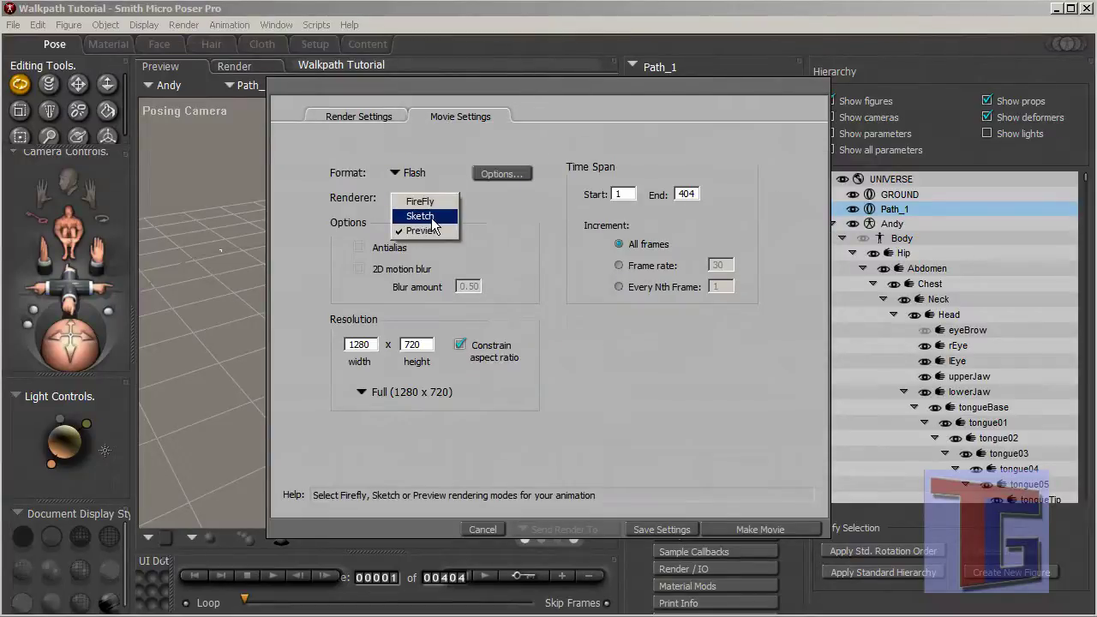
left_click(431, 217)
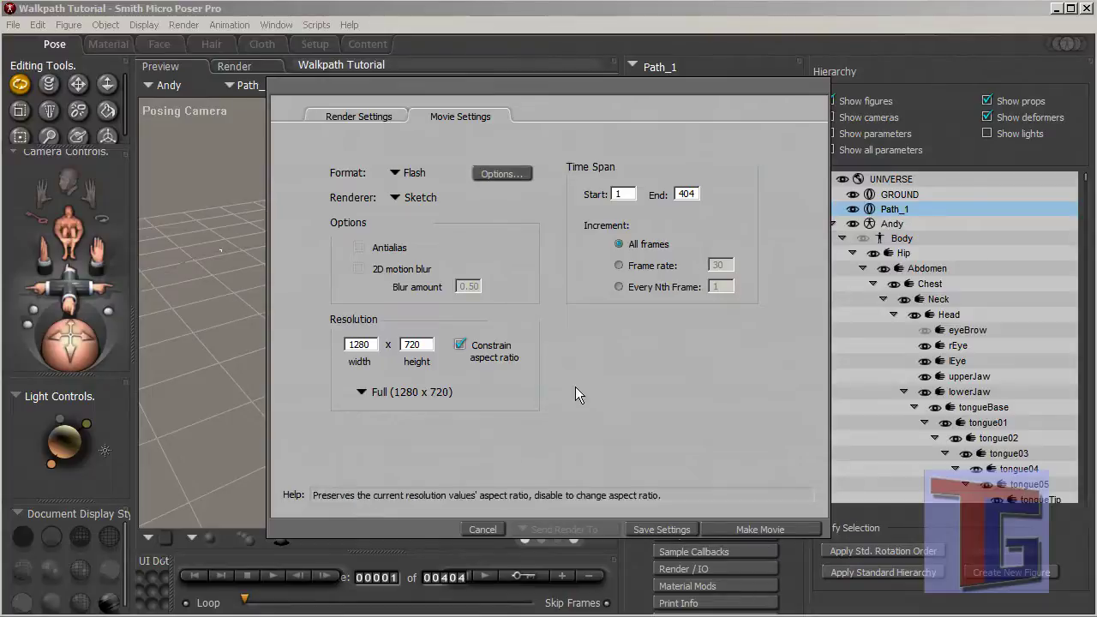
- Make the movie and save it as 'Walkpath Tutorial Cartoon Render.swf'
left_click(760, 528)
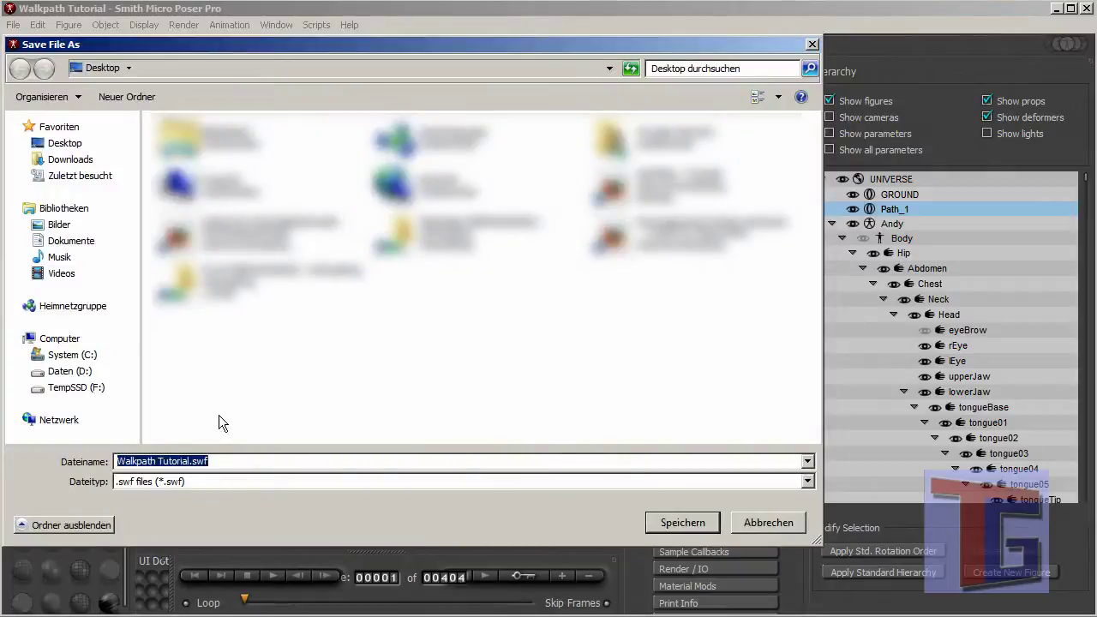
left_click(189, 461)
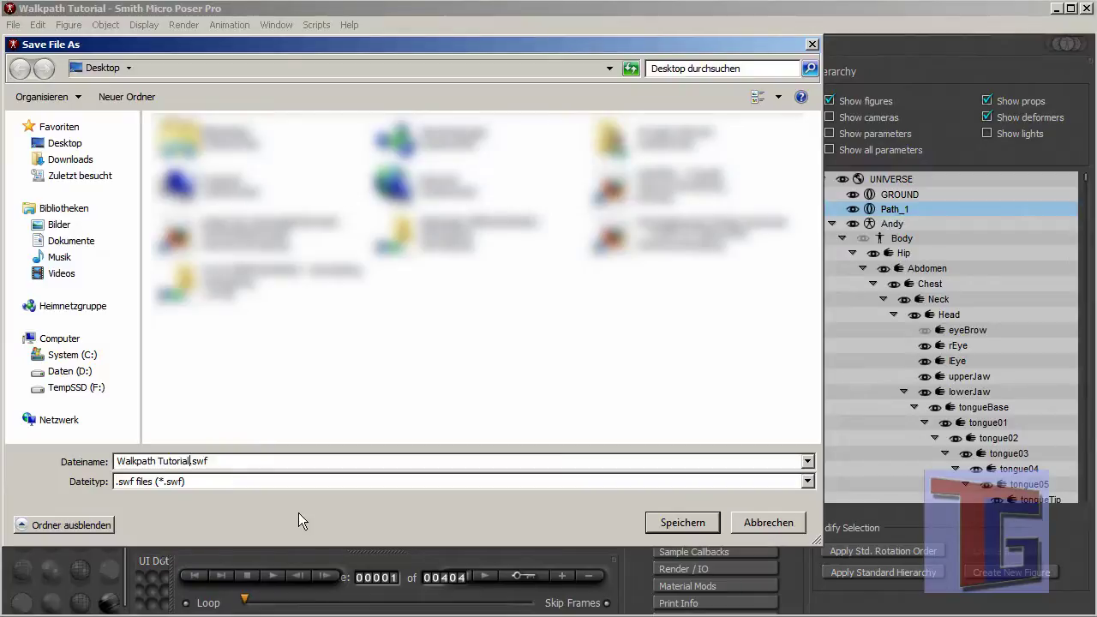
type("Cartoon Render")
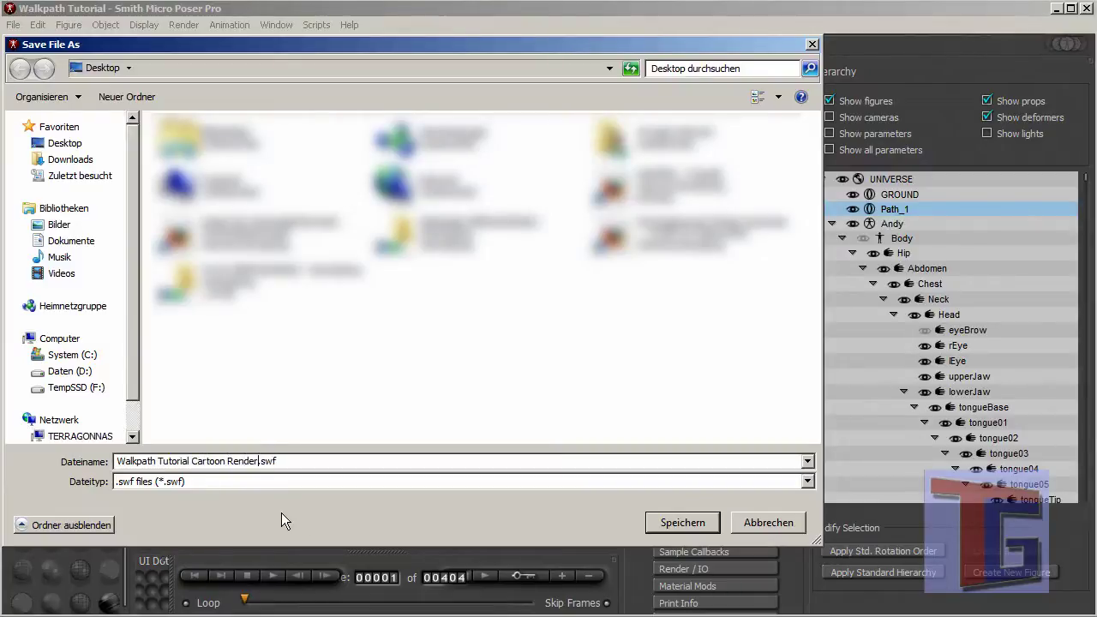
left_click(683, 521)
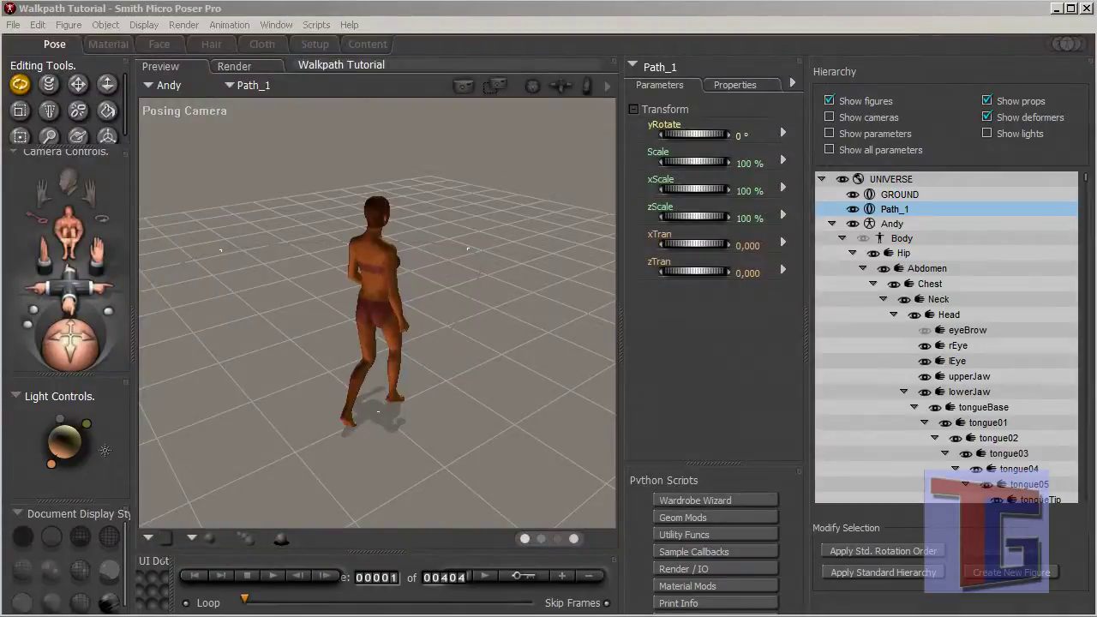
- Move Walkpath Tutorial Cartoon Render.swf into the Eigene Tutorials folder via Hierher verschieben
key("alt+Tab")
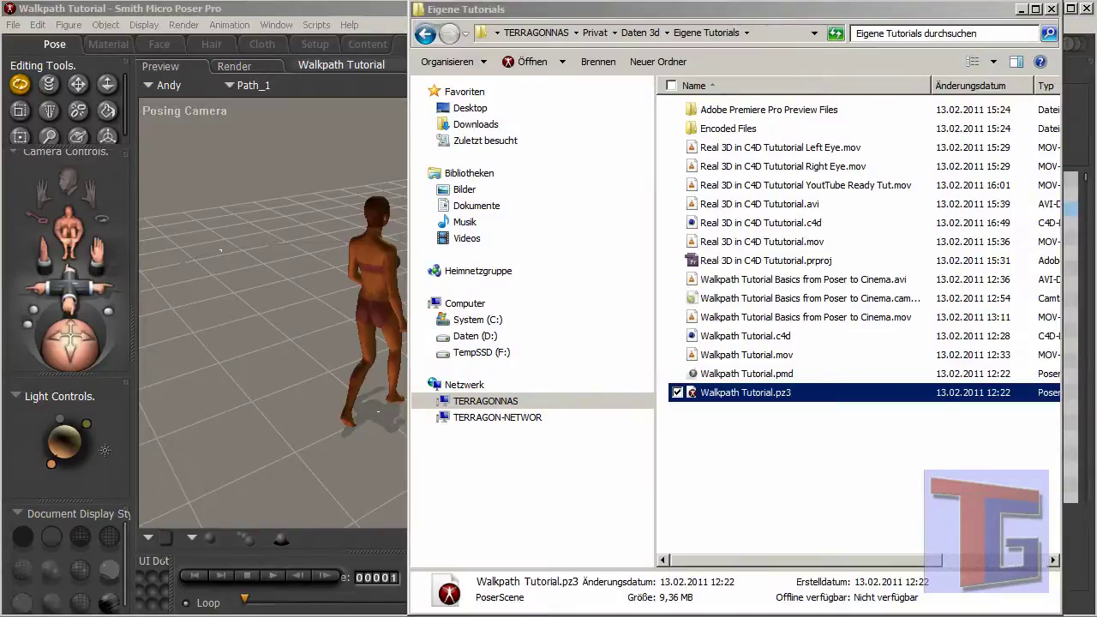
right_click_drag(555, 539, 760, 462)
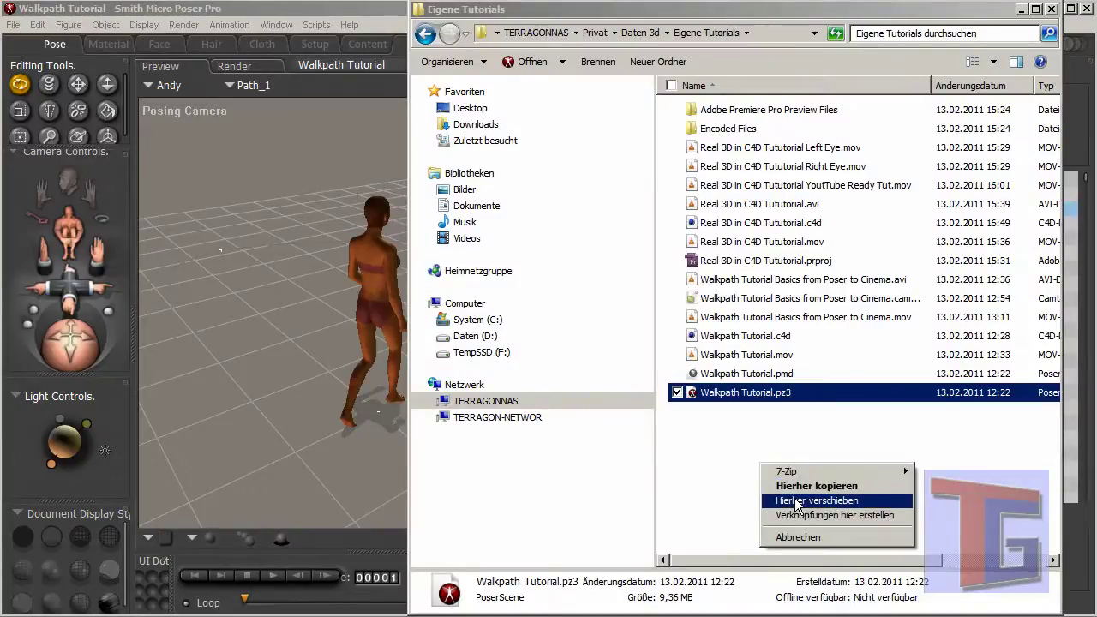
left_click(766, 496)
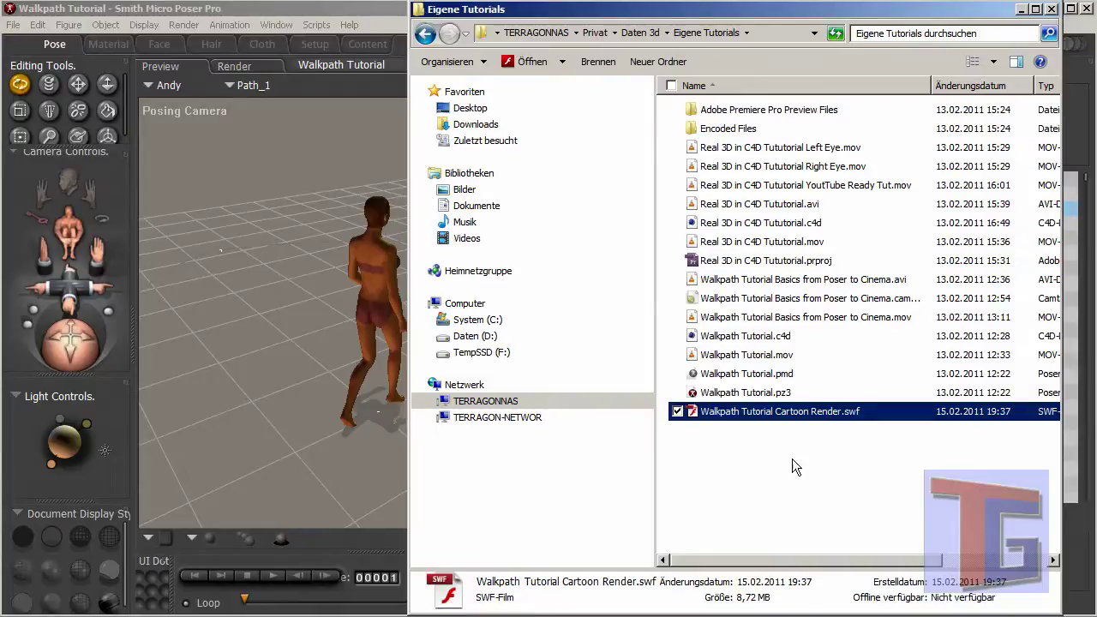
mouse_move(817, 560)
left_mouse_down()
mouse_move(942, 548)
mouse_move(830, 565)
left_mouse_up()
left_click(725, 424)
left_click(725, 411)
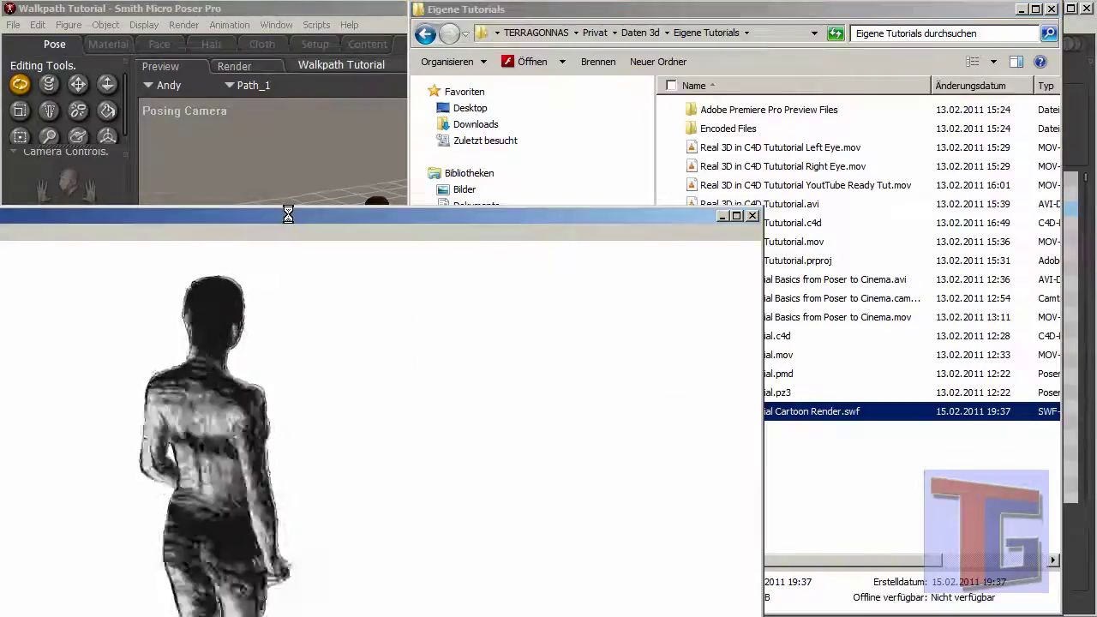
left_click_drag(286, 211, 603, 16)
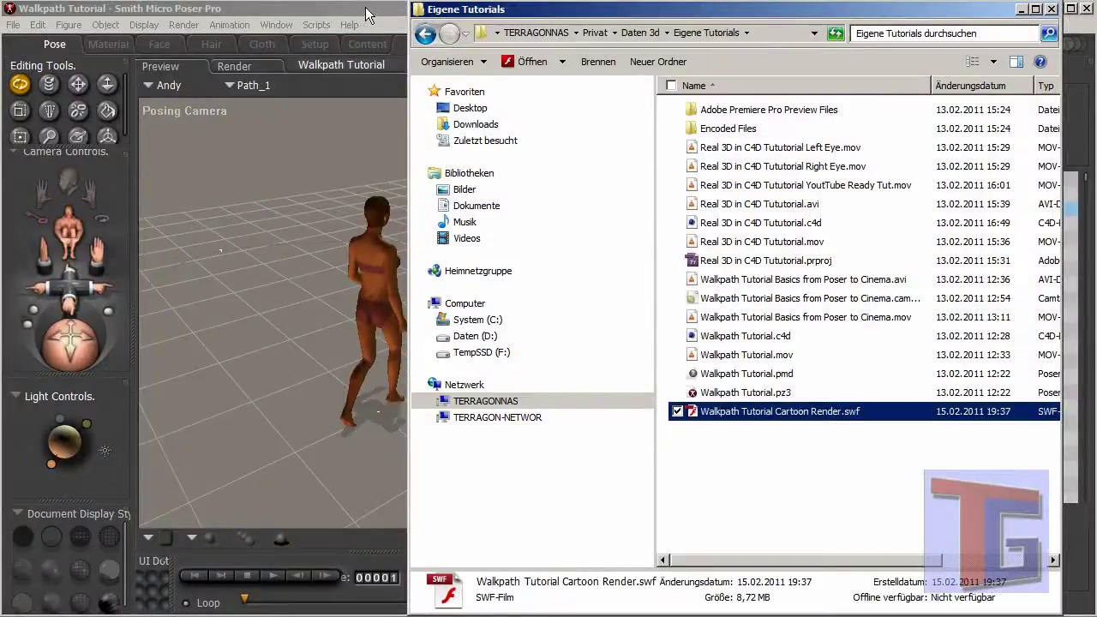
- Return to Poser Pro from Explorer so the Walkpath Tutorial scene is in front again
left_click(365, 7)
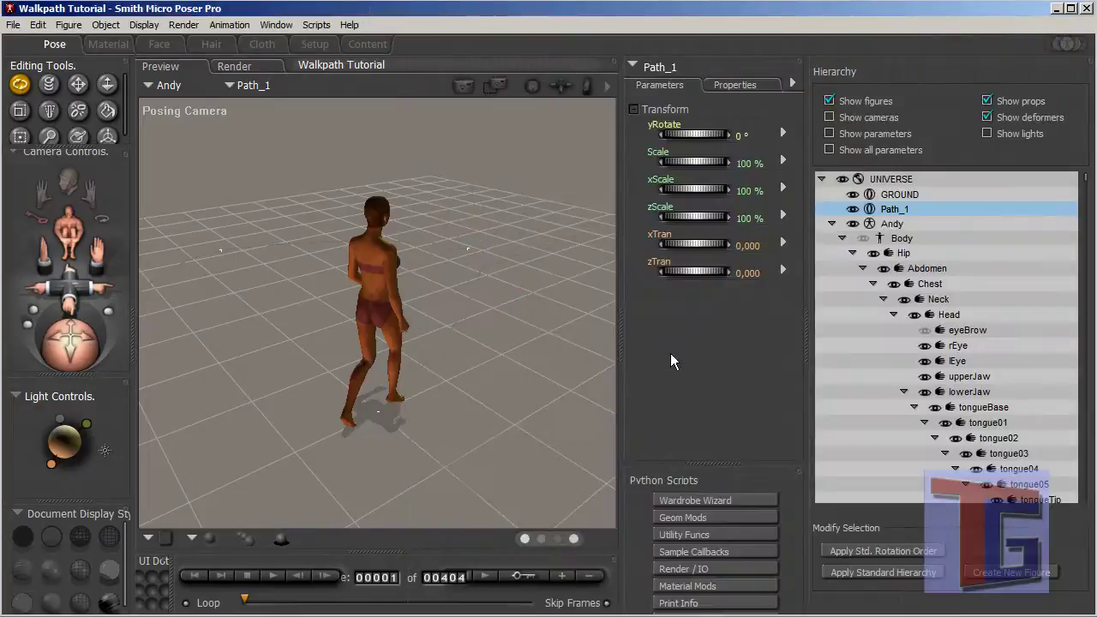